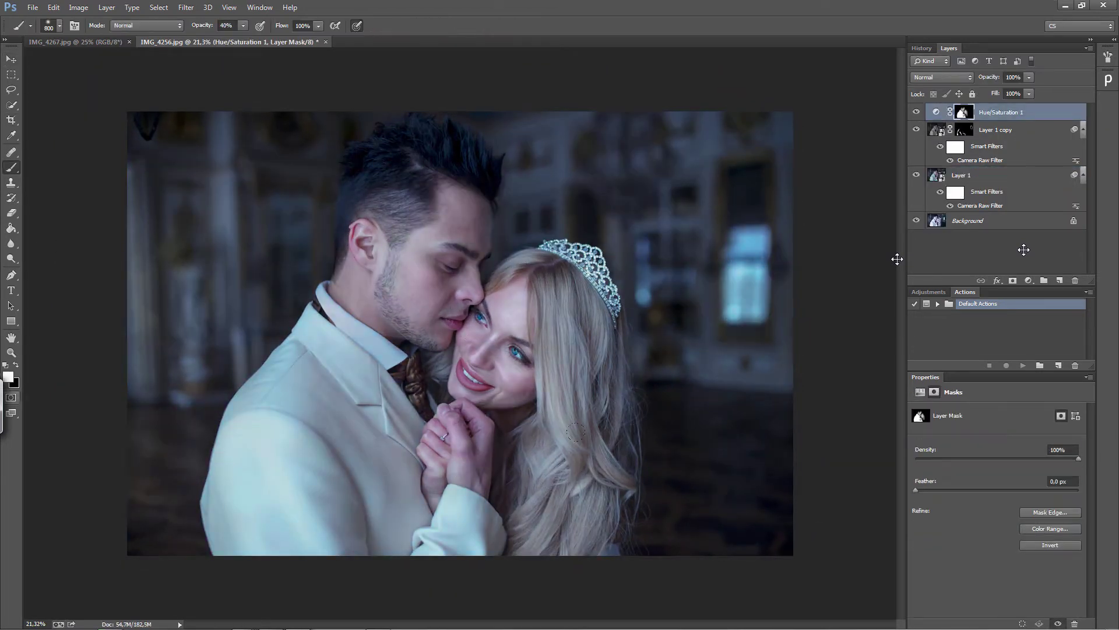
Step: Clone out stray hair by the groom's ear on Layer 2 with a 17 px Clone Stamp inside a path selection
key(s)
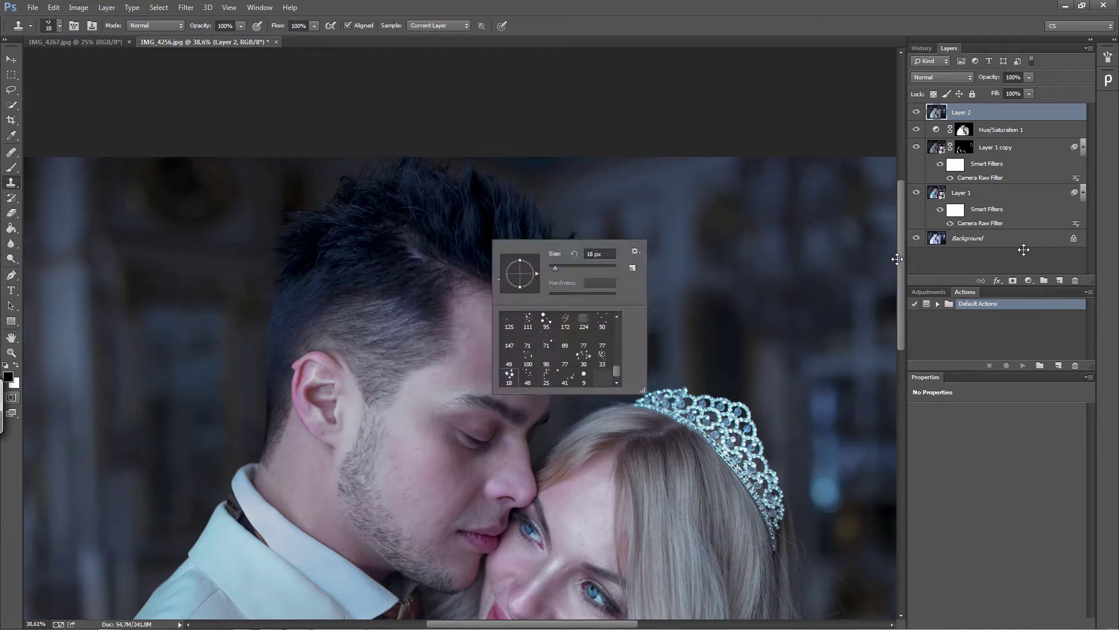
right_click(618, 285)
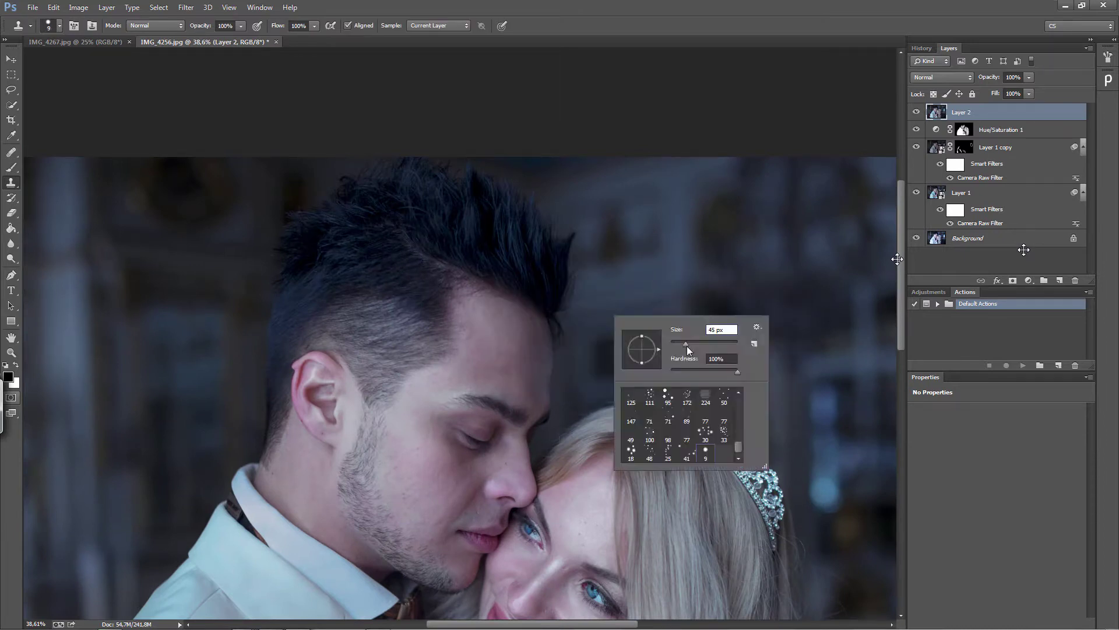
text(17)
key(Return)
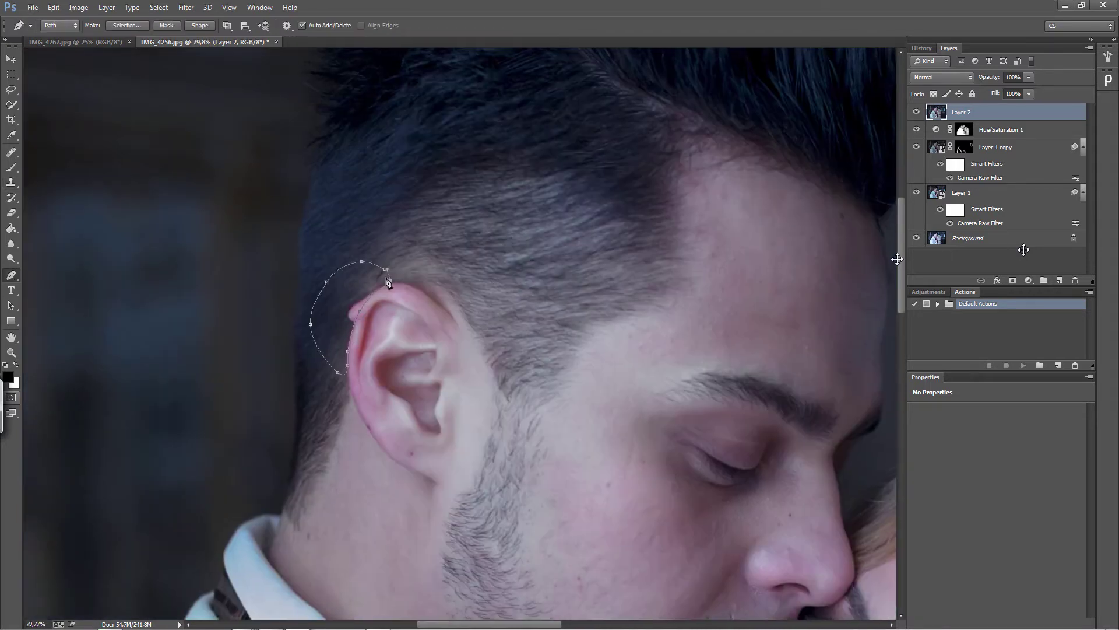
key(ctrl+Return)
key(s)
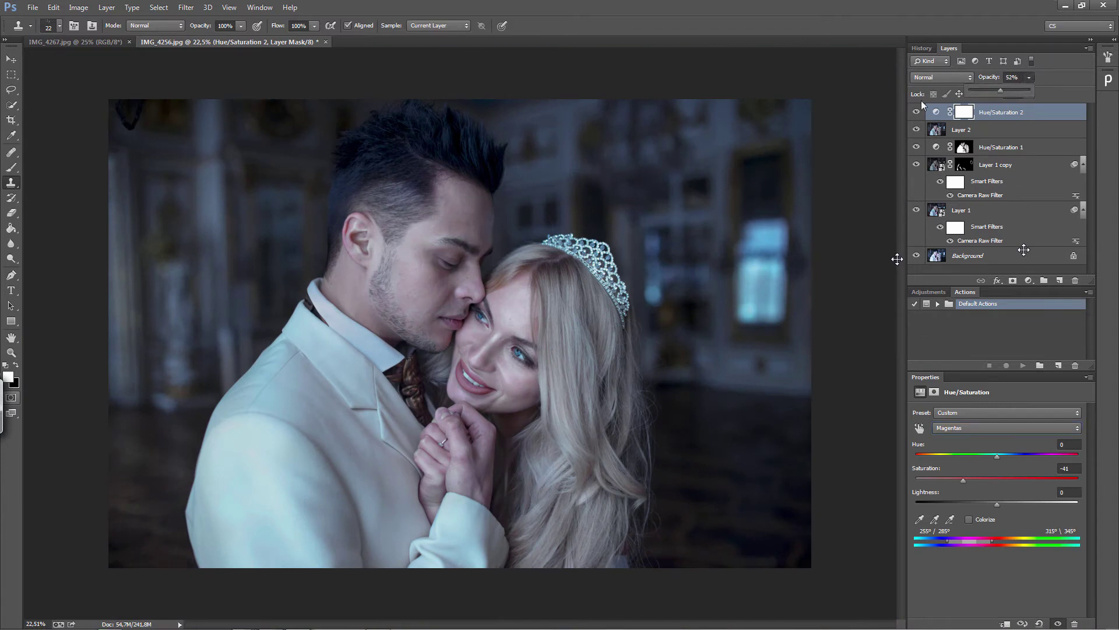
Step: Stamp all visible layers into a new layer and zoom in on the faces for Healing Brush work
key(ctrl+shift+alt+e)
key(j)
key(ctrl+plus)
key(ctrl+plus)
key(ctrl+plus)
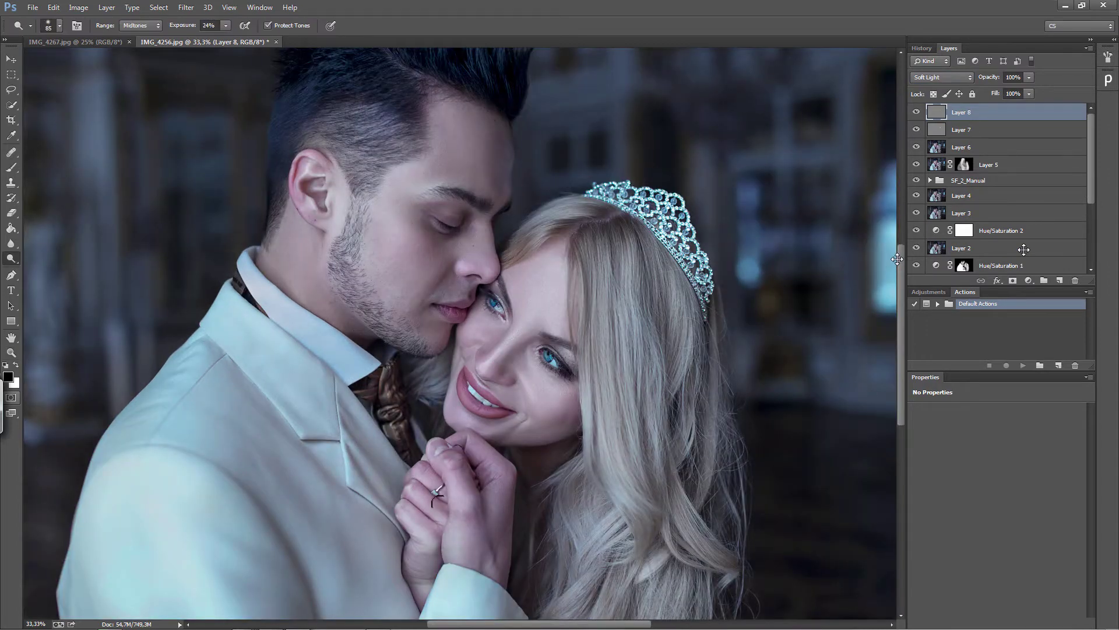
Step: Dodge highlights on the couple on Layer 8 with a 45 px brush, shrinking it for detail
right_click(344, 448)
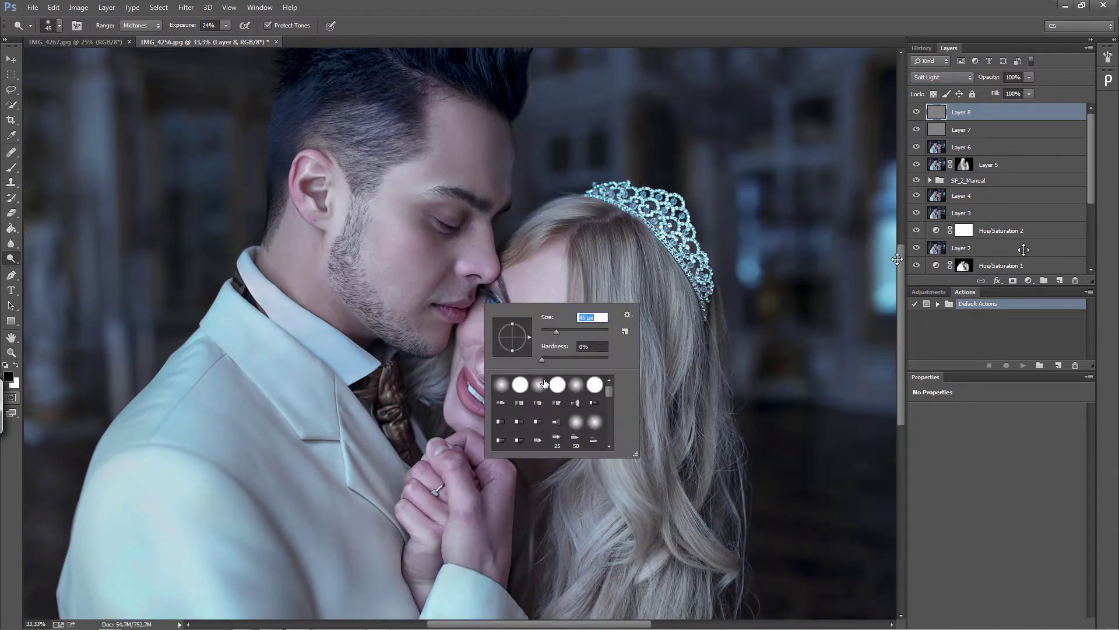
key(Return)
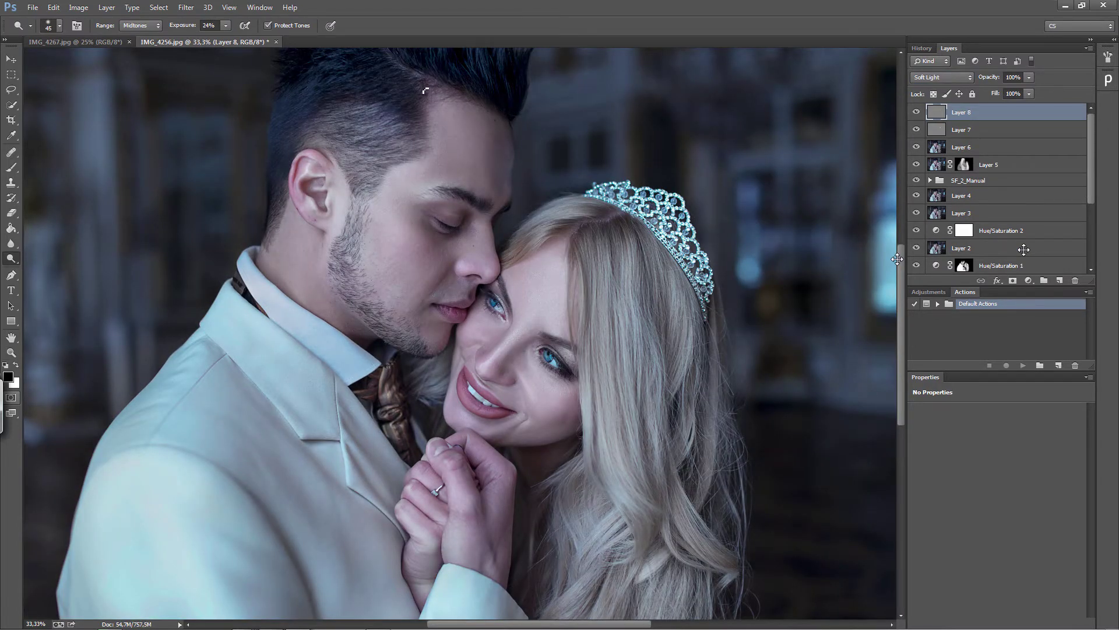
key(bracketleft)
key(bracketleft)
key(bracketleft)
drag(612, 481, 489, 309)
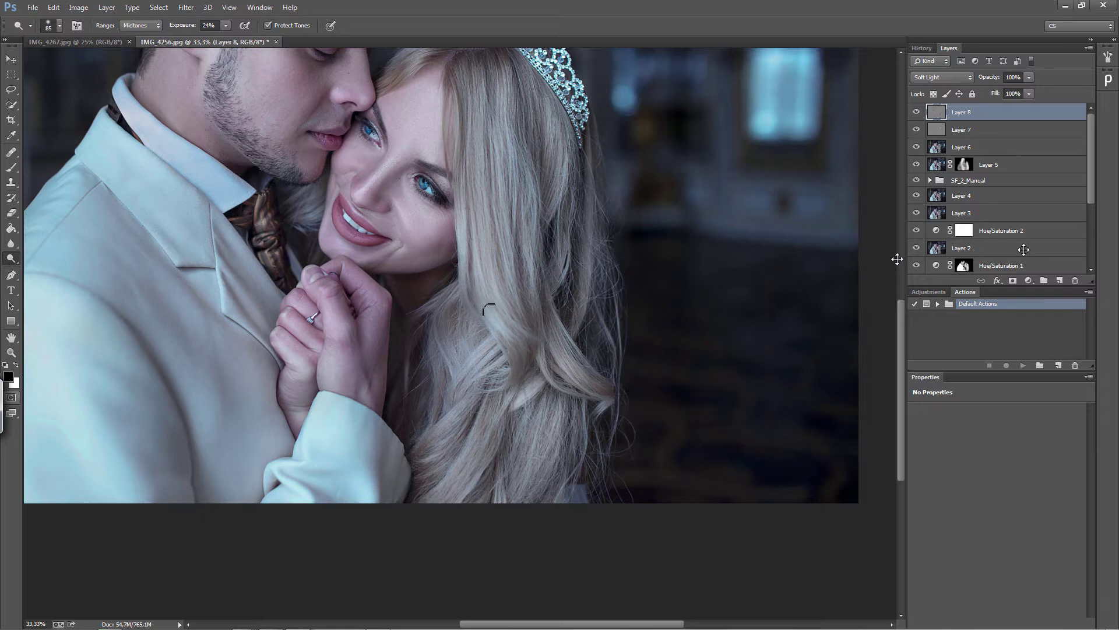
scroll(455, 350, up, 3)
key(bracketleft)
key(bracketleft)
key(bracketleft)
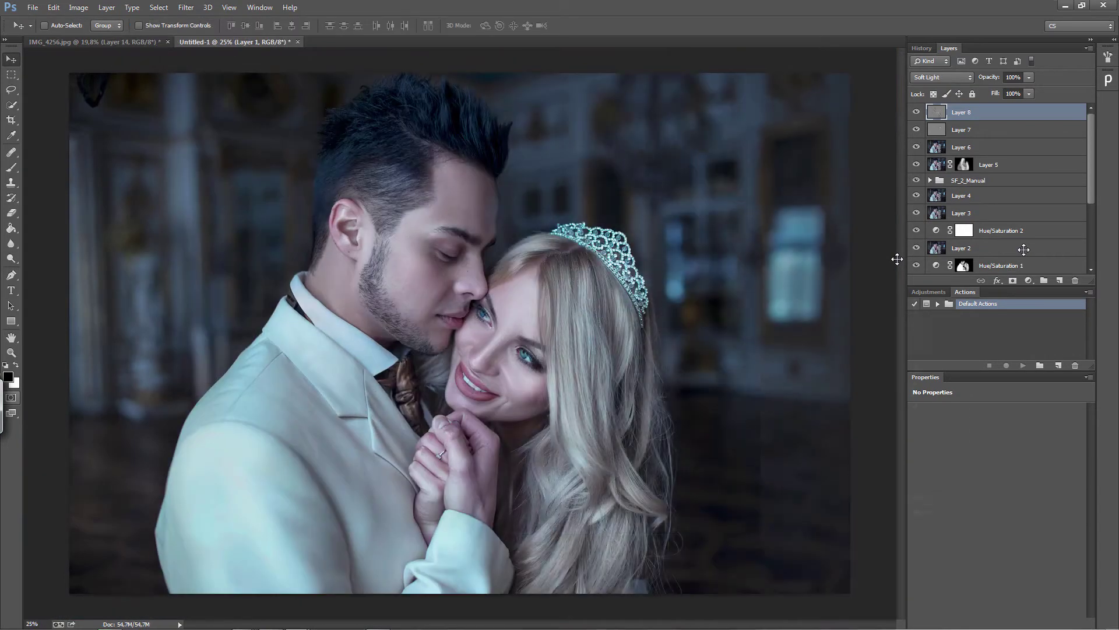
Step: Play the 'Vintage light' wedding action on the Untitled-1 portrait
click(1009, 383)
click(1022, 487)
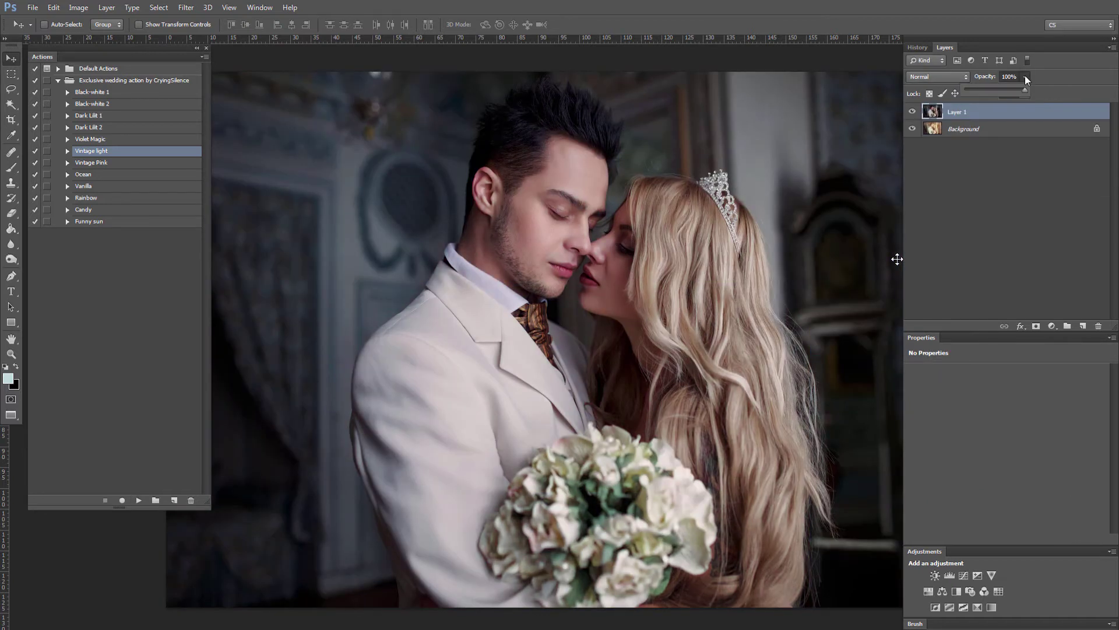
Step: Try lowering Layer 1 opacity to 25% and Group 1 opacity, then undo the Group 1 change
drag(1025, 89, 982, 92)
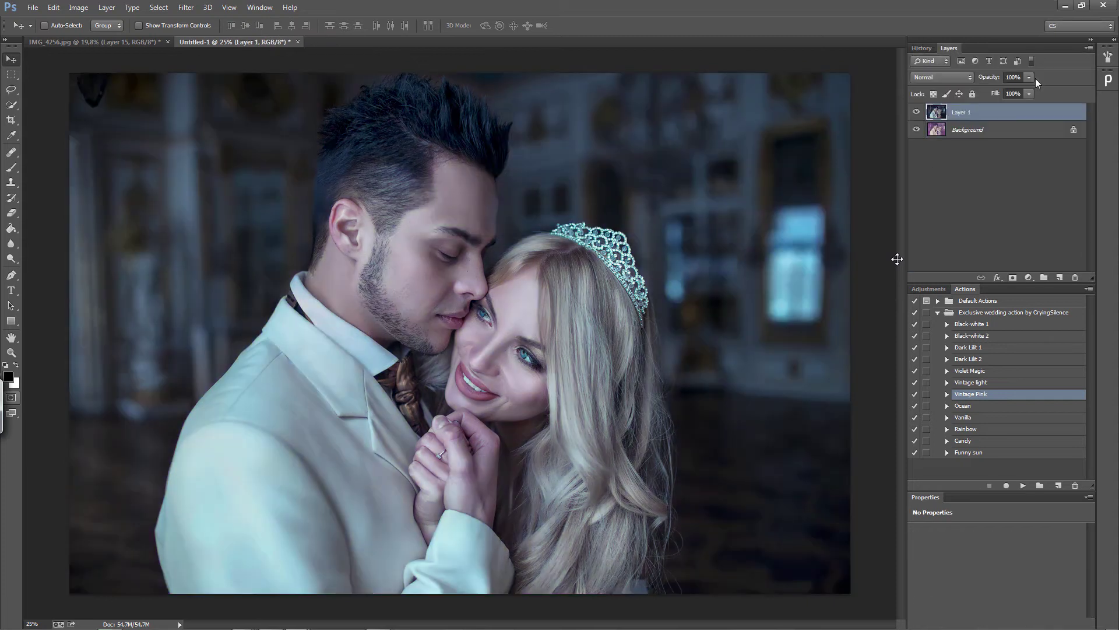
mouse_move(1029, 77)
mouse_down()
mouse_move(1002, 92)
mouse_move(1014, 92)
mouse_up()
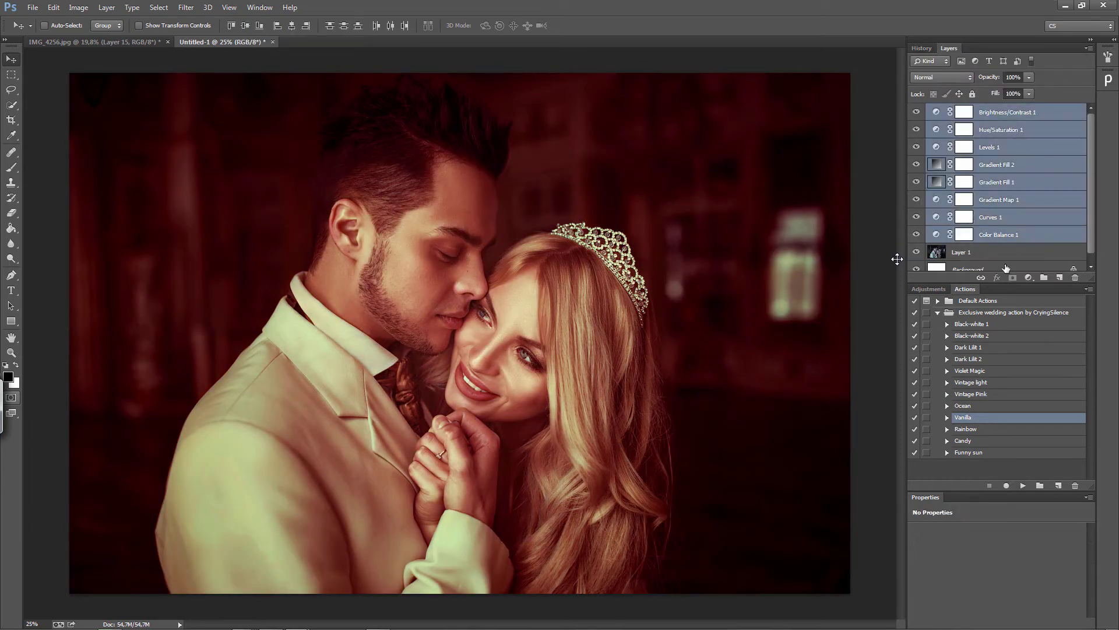
mouse_move(1029, 77)
mouse_down()
mouse_move(981, 89)
mouse_move(1086, 90)
mouse_up()
click(927, 122)
click(962, 143)
key(ctrl+alt+z)
Step: Hide Layer 1 and set the Levels 1 fill inside Group 1 to 5%
click(930, 111)
click(916, 226)
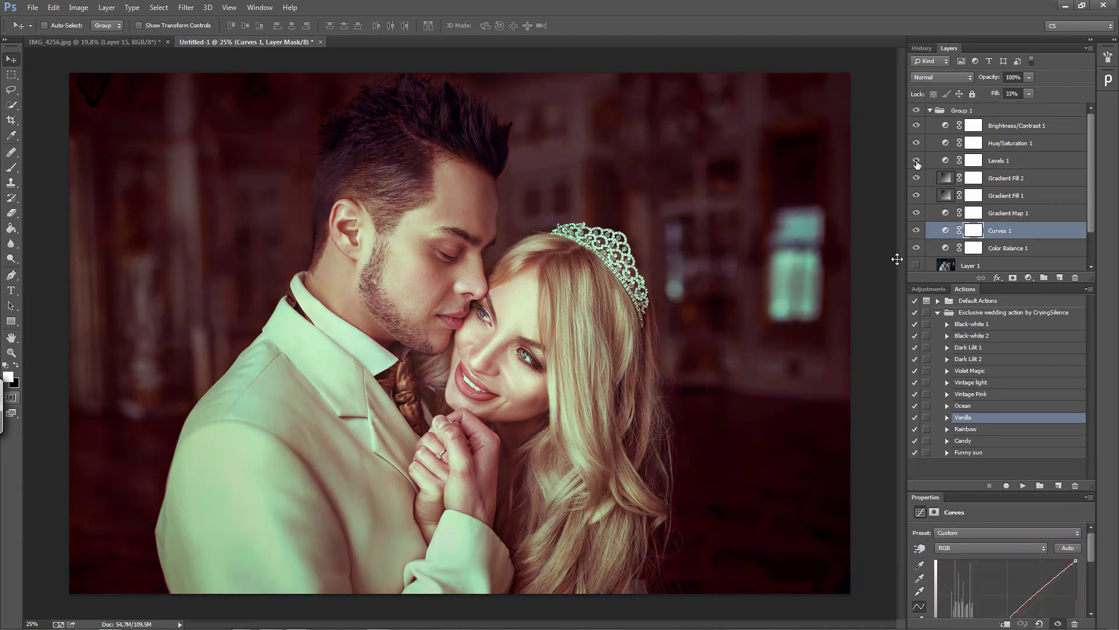
click(933, 161)
click(1028, 94)
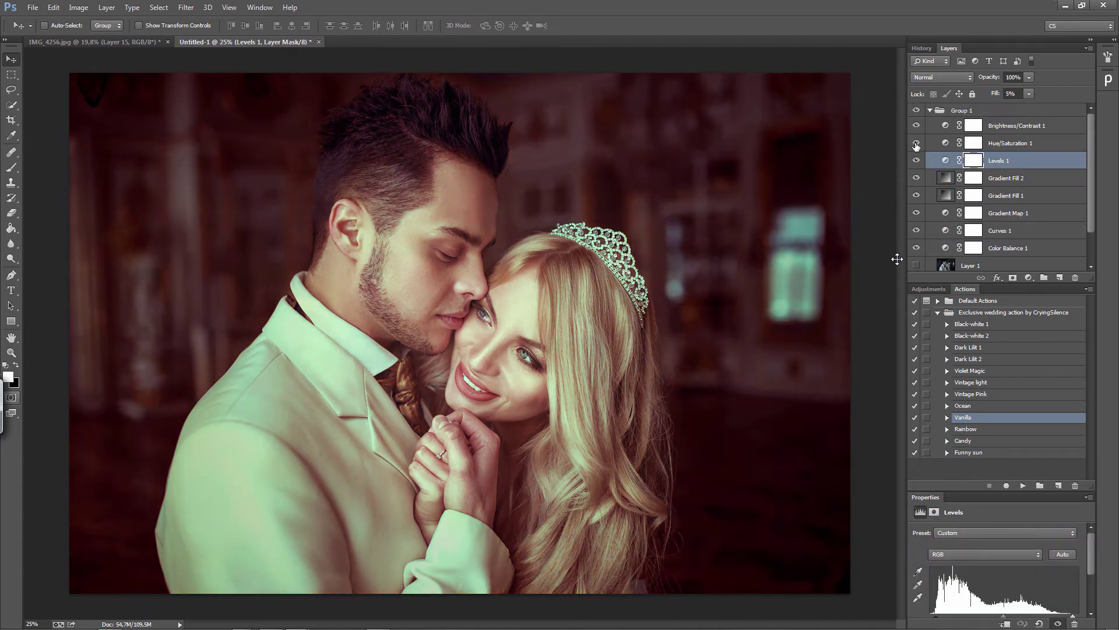
click(916, 211)
click(916, 211)
Step: Collapse Group 1 and fade it to 69% opacity
click(917, 231)
click(930, 111)
click(1029, 77)
drag(1029, 89, 1012, 89)
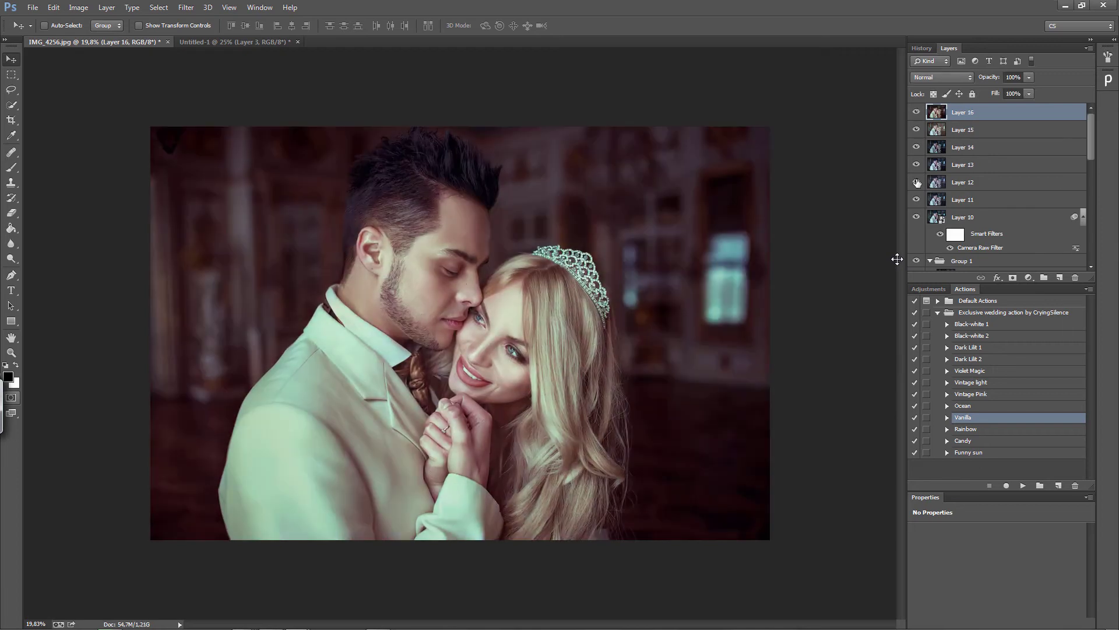
Step: Hide Layers 11–16, set the action's gradient fill to Linear, and play another wedding action
drag(917, 182, 918, 204)
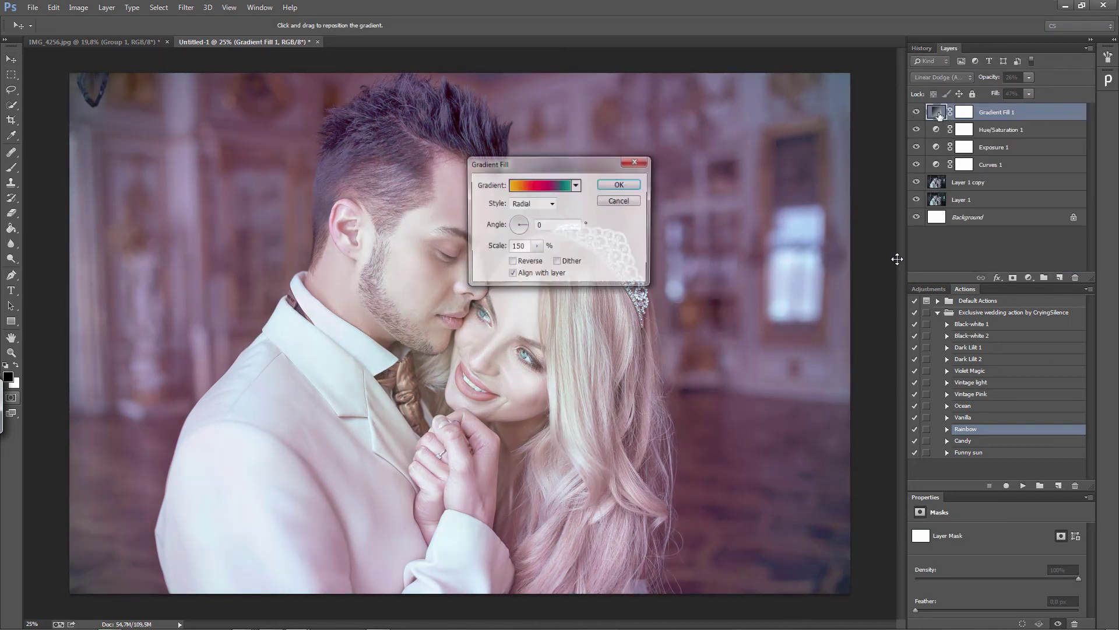
click(531, 203)
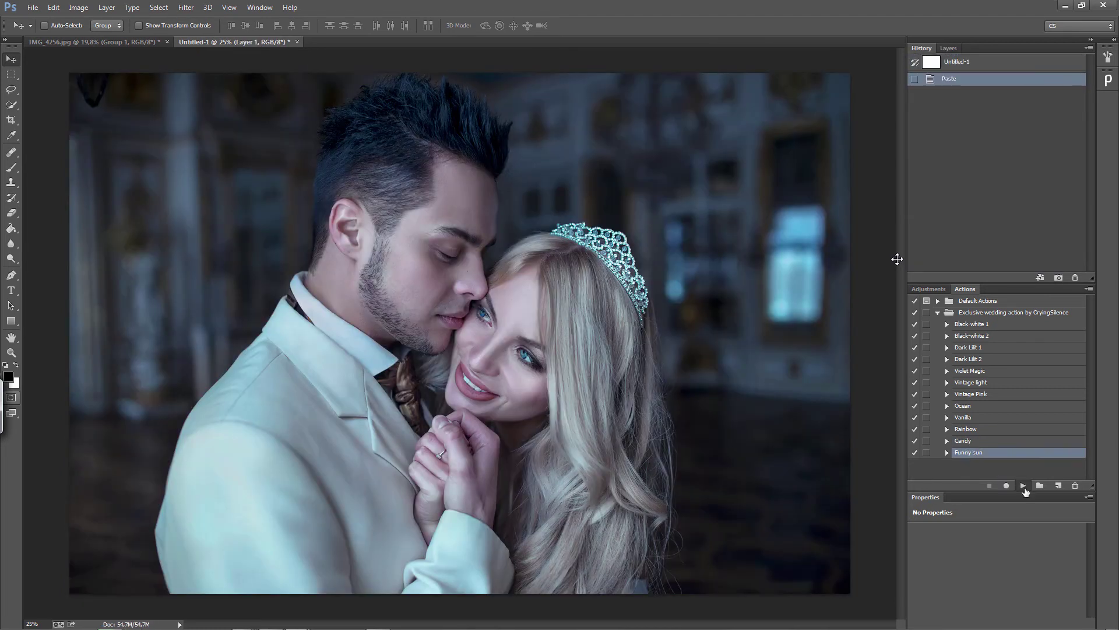
click(1024, 486)
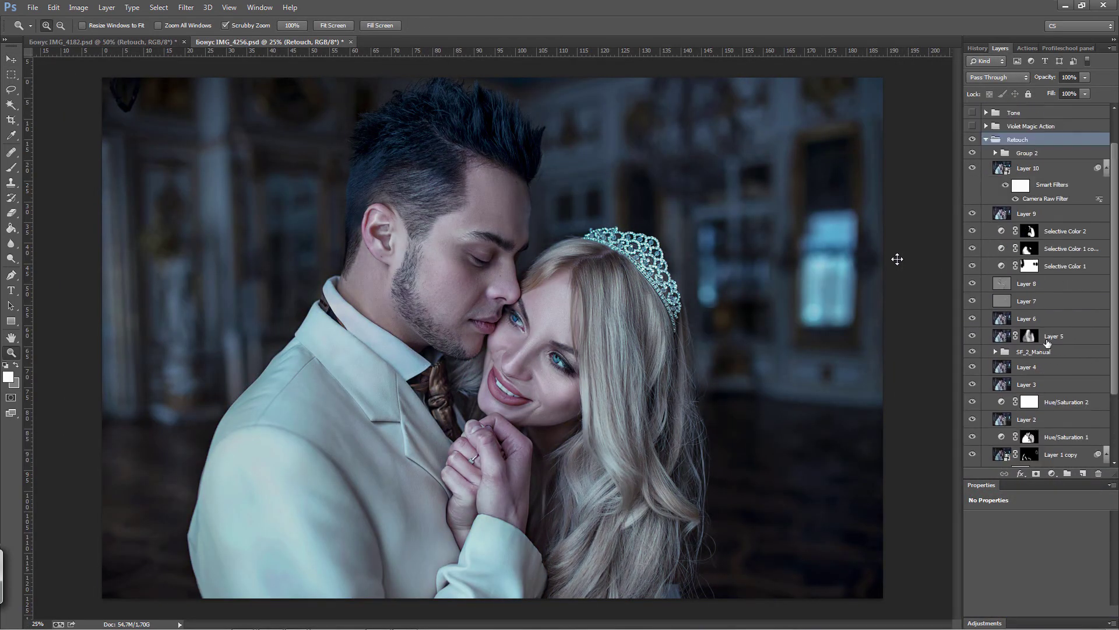
Step: Turn on the Violet Magic Action, Tone, Vintage light Action+Tone and Post-processing groups in IMG_4256
click(972, 168)
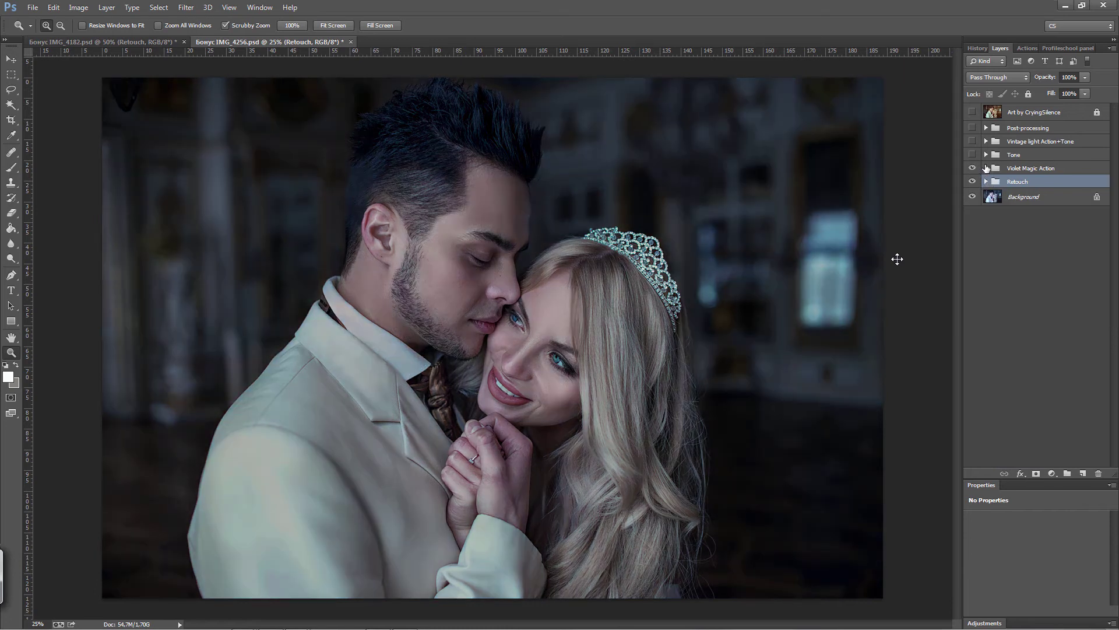
click(973, 154)
click(972, 141)
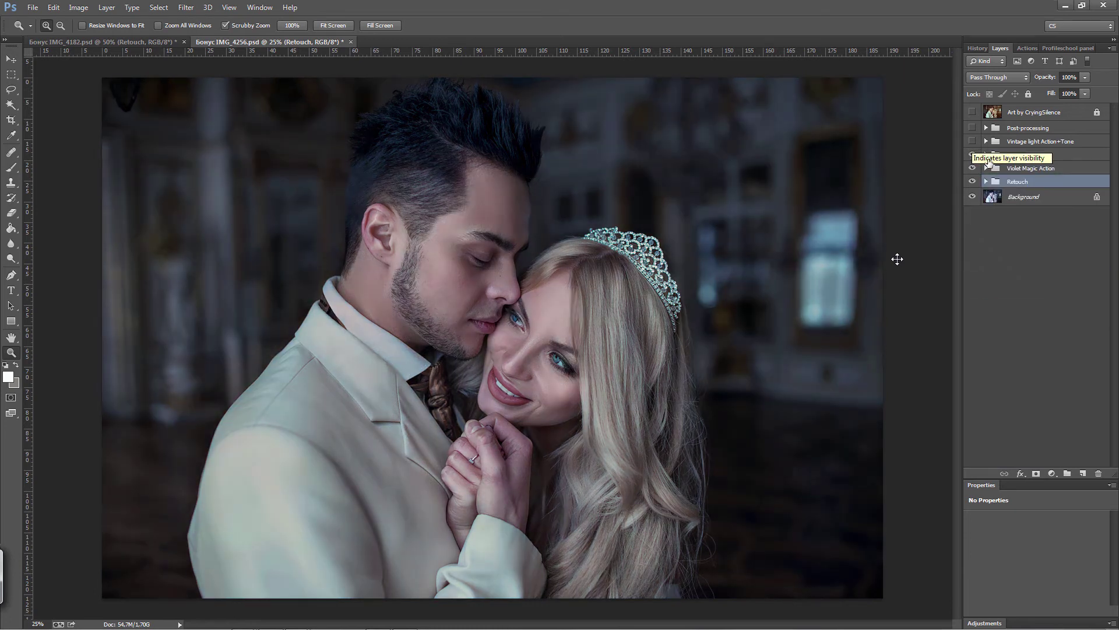
click(986, 141)
click(985, 128)
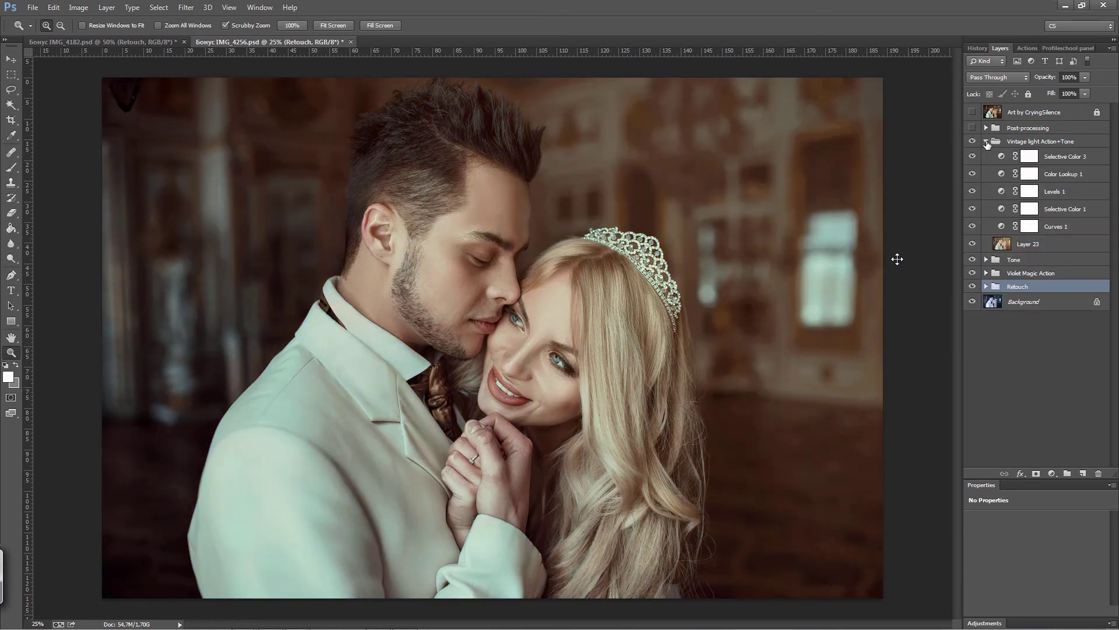
click(972, 127)
click(985, 128)
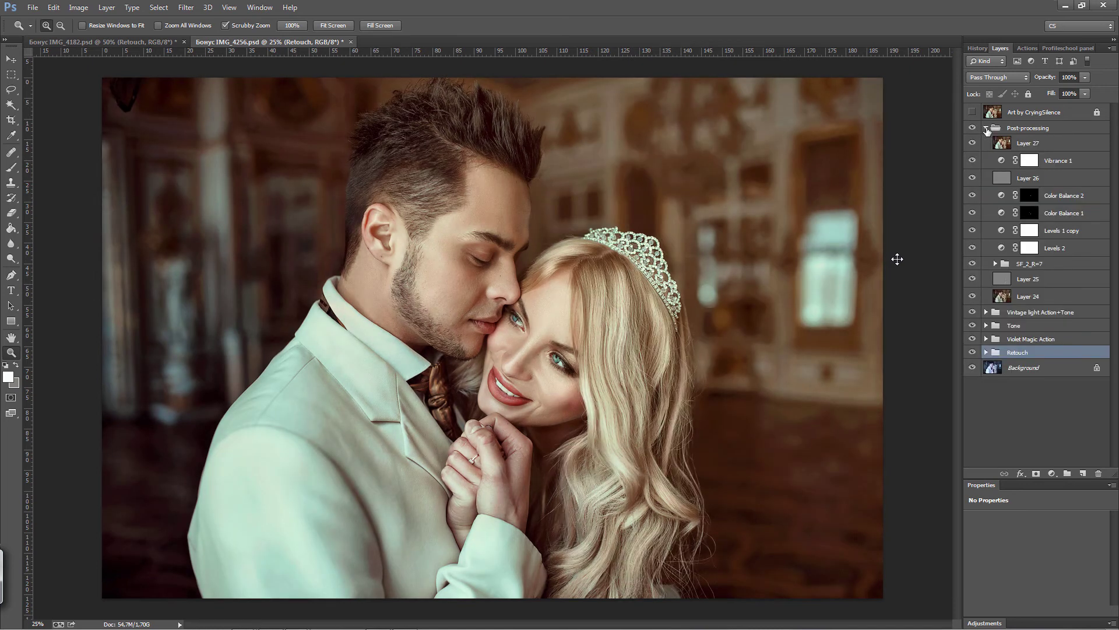
Step: Hide the grading groups and toggle the signed art layer for a before/after comparison
drag(973, 156, 973, 181)
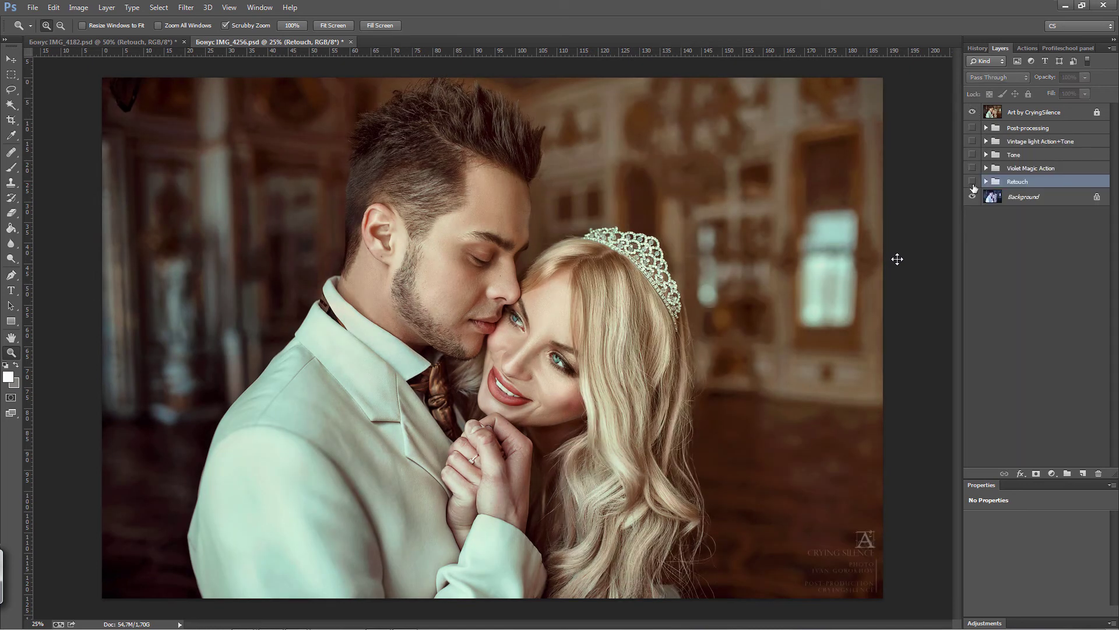
click(972, 113)
click(972, 113)
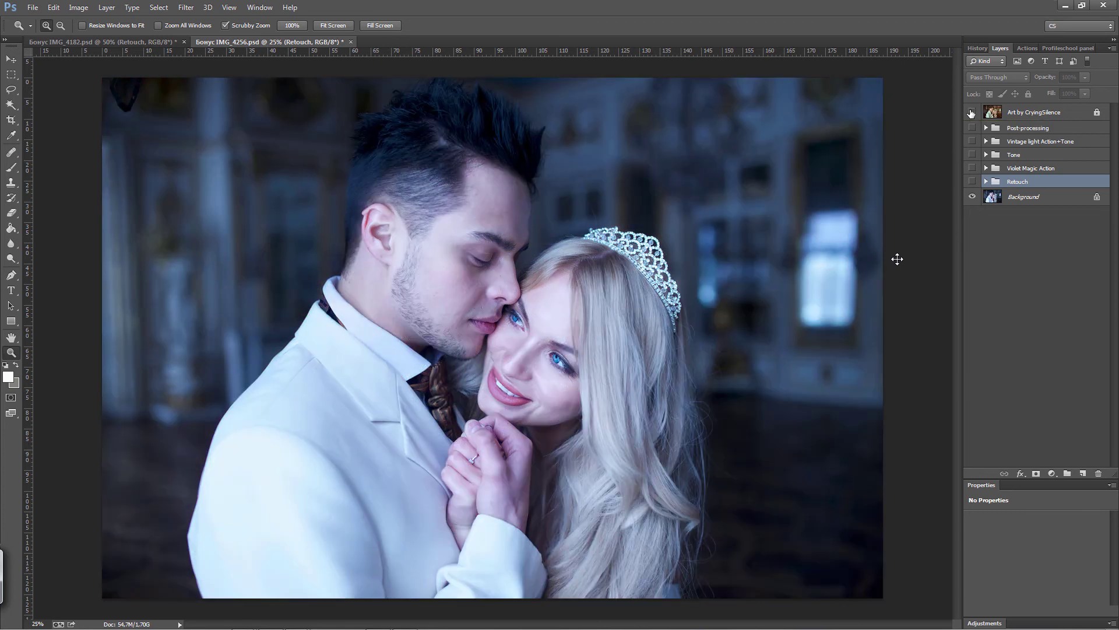
click(972, 113)
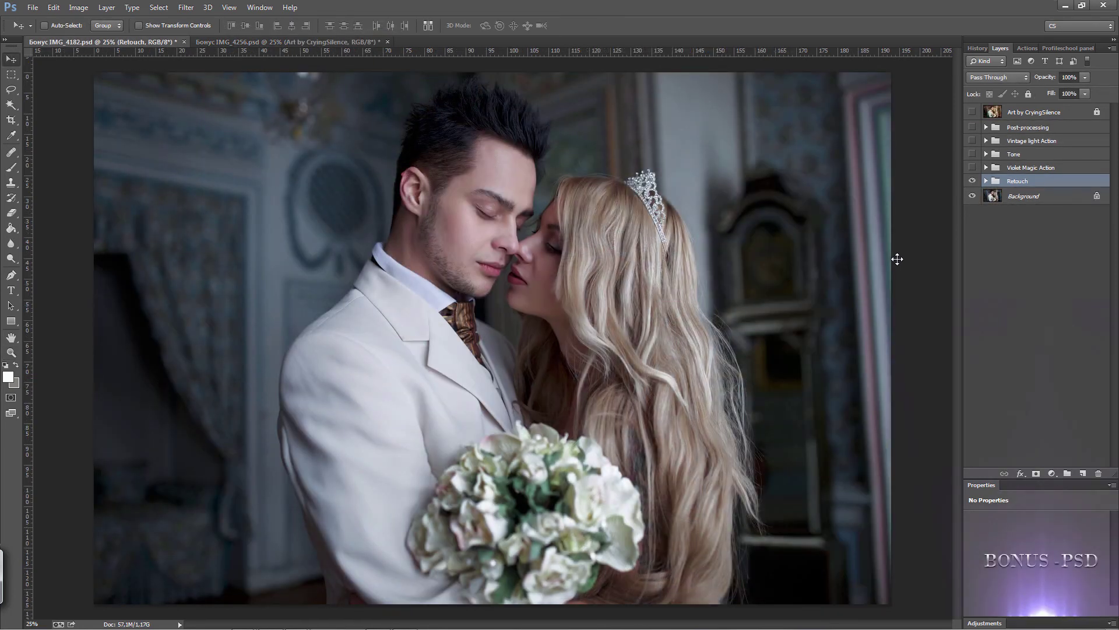
Step: Switch on the Violet Magic Action, Vintage light Action and Post-processing groups in IMG_4182
click(985, 182)
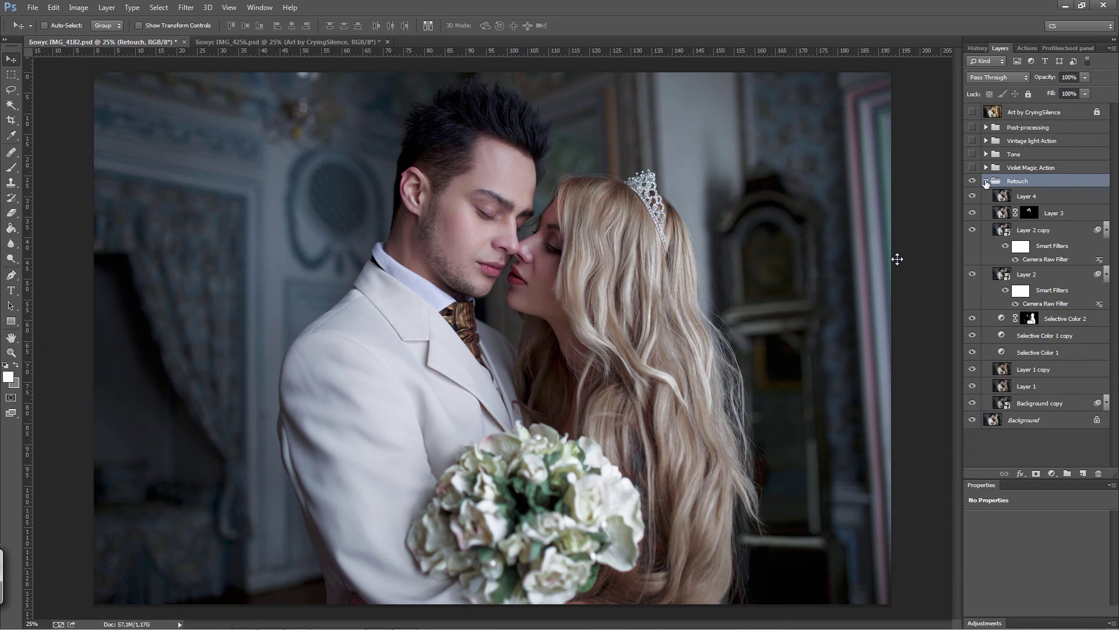
click(985, 181)
click(972, 168)
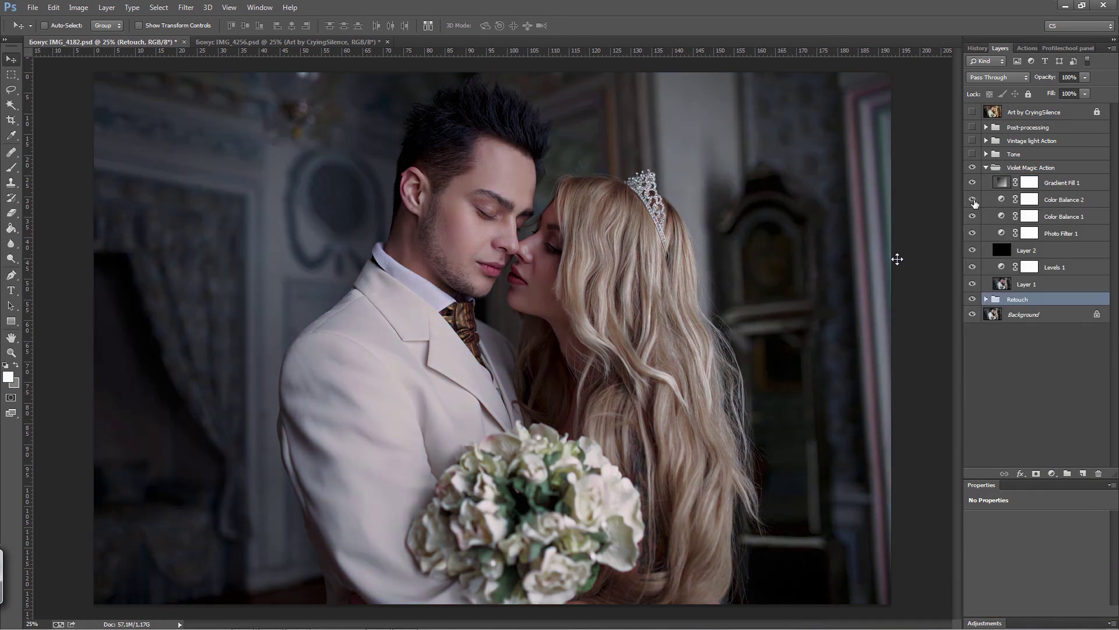
click(986, 167)
click(985, 154)
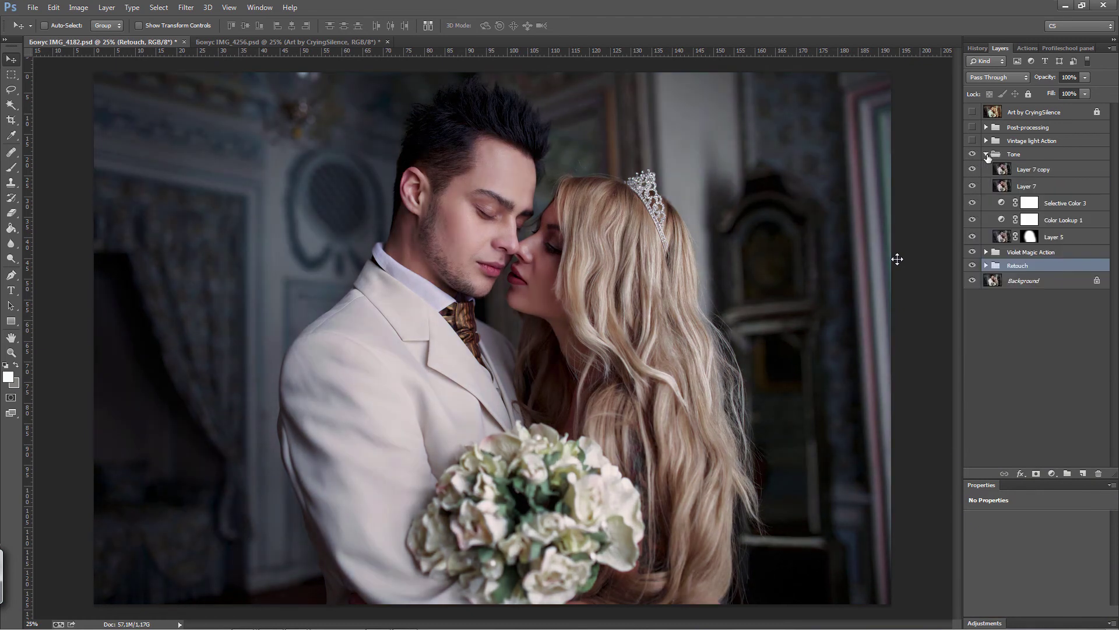
click(971, 140)
click(986, 141)
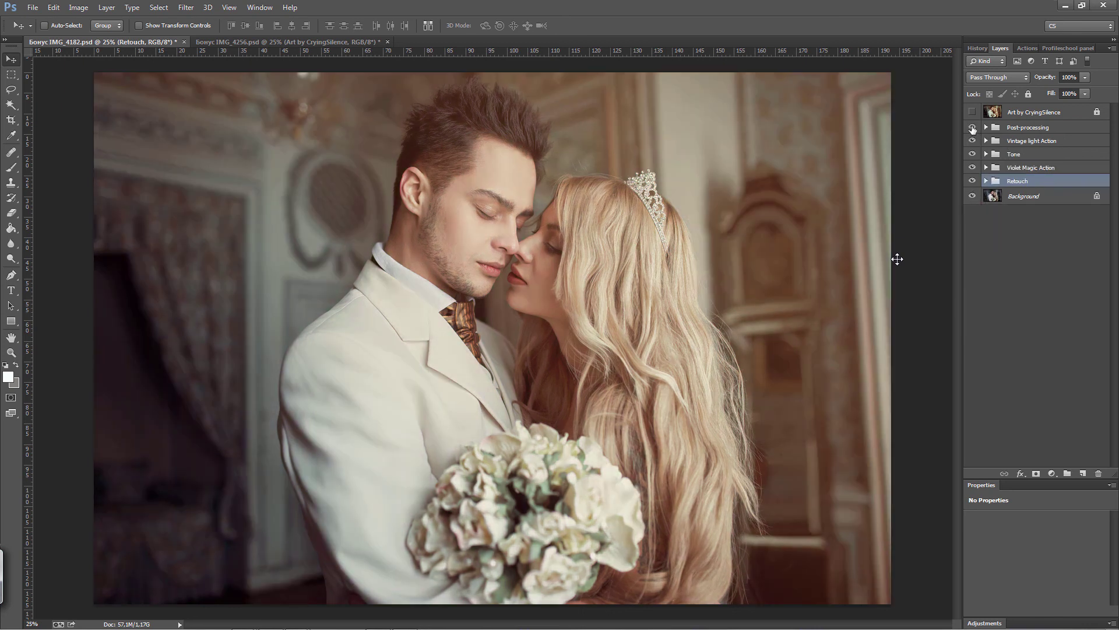
click(985, 127)
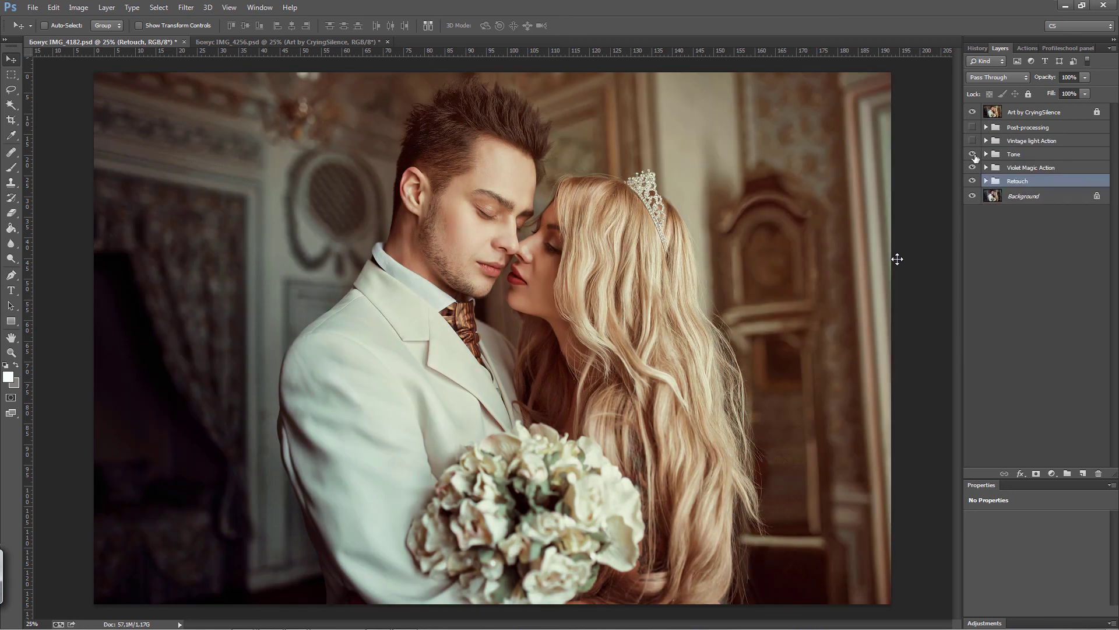
Step: Hide all grading groups and toggle the finished art layer against the original
drag(975, 157, 973, 112)
click(973, 112)
click(973, 112)
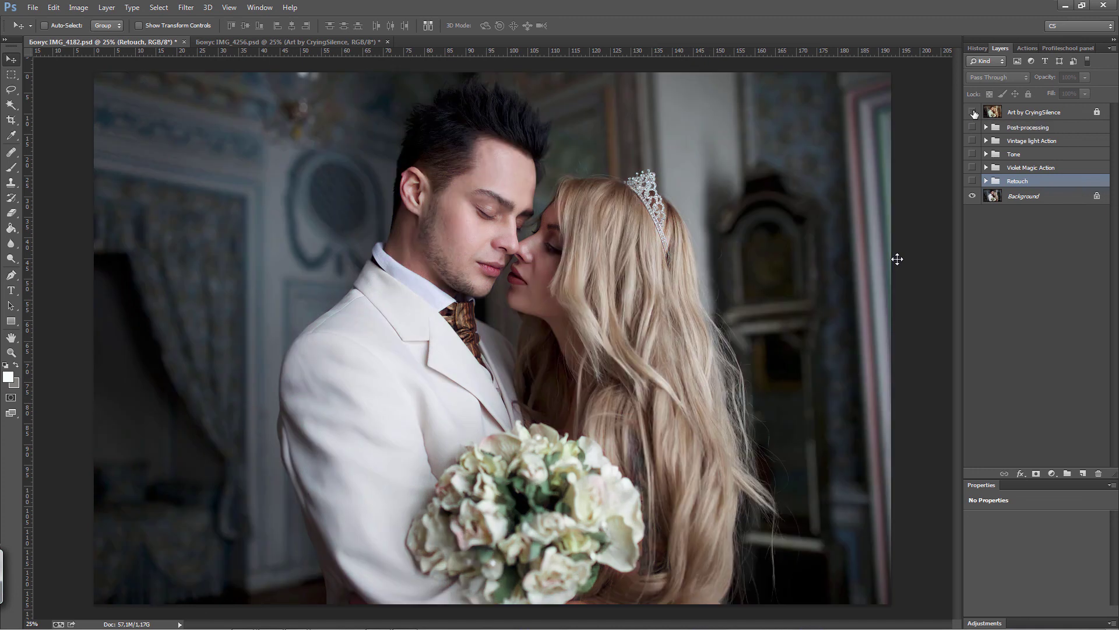